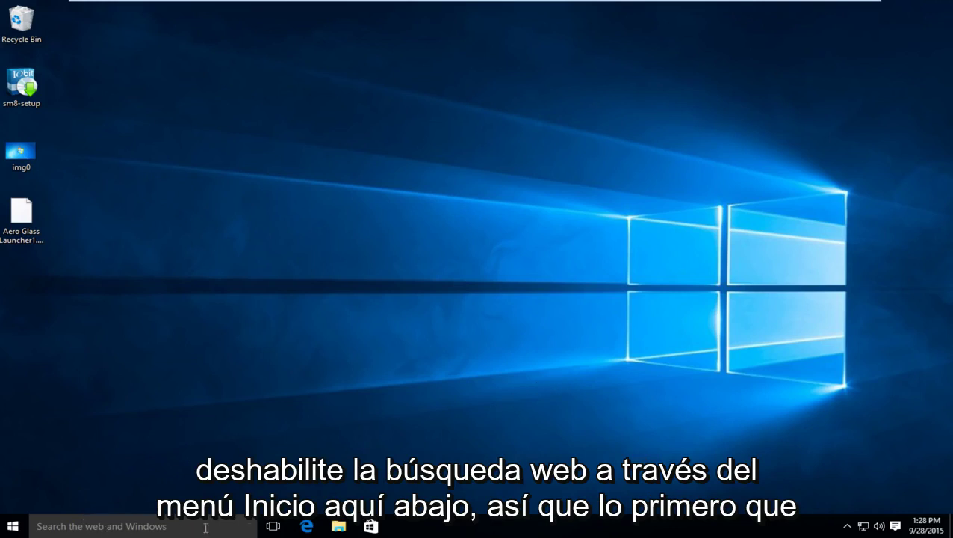
- Hide the taskbar's Task View button and switch 'Search online and include web results' off
{"action": "right_click", "coordinate": [512, 528]}
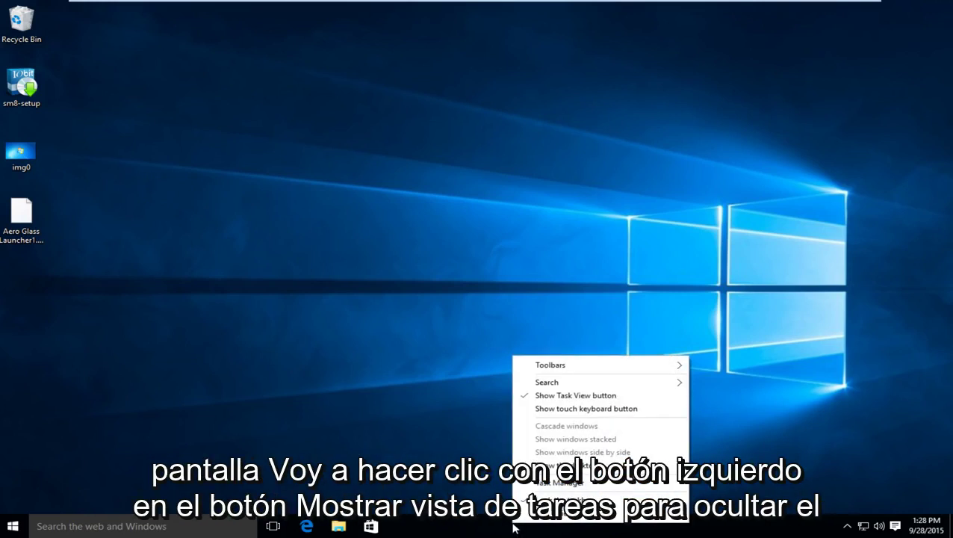
{"action": "left_click", "coordinate": [528, 396]}
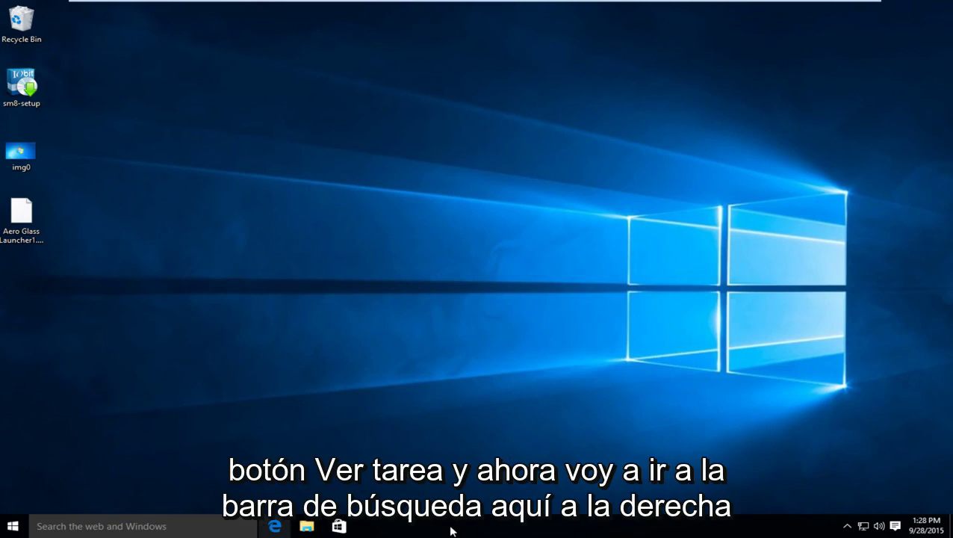
{"action": "left_click", "coordinate": [89, 526]}
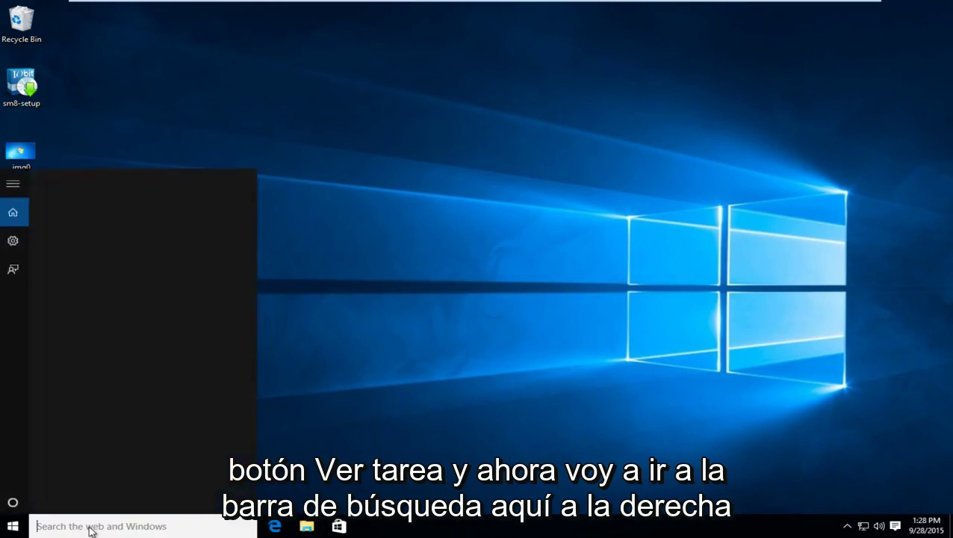
{"action": "left_click", "coordinate": [13, 240]}
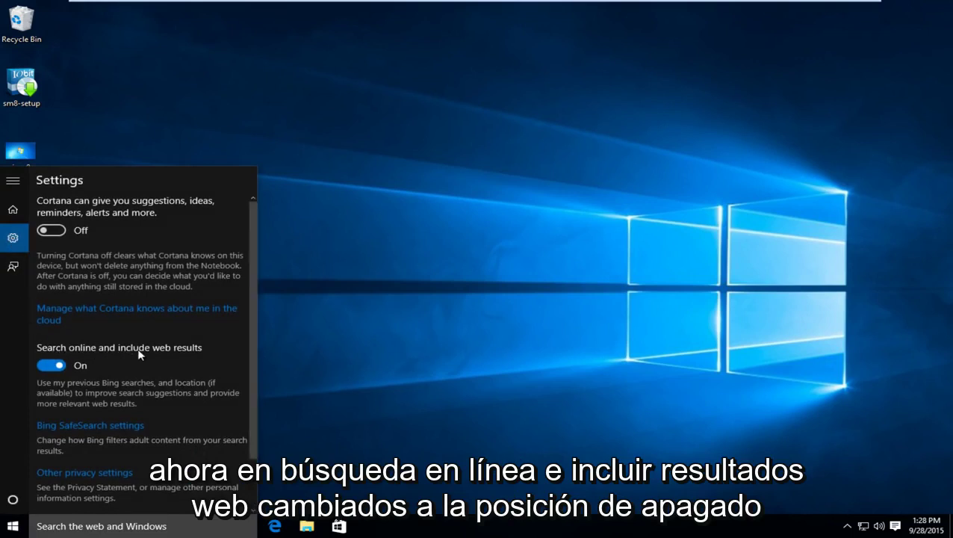
{"action": "left_click", "coordinate": [55, 369]}
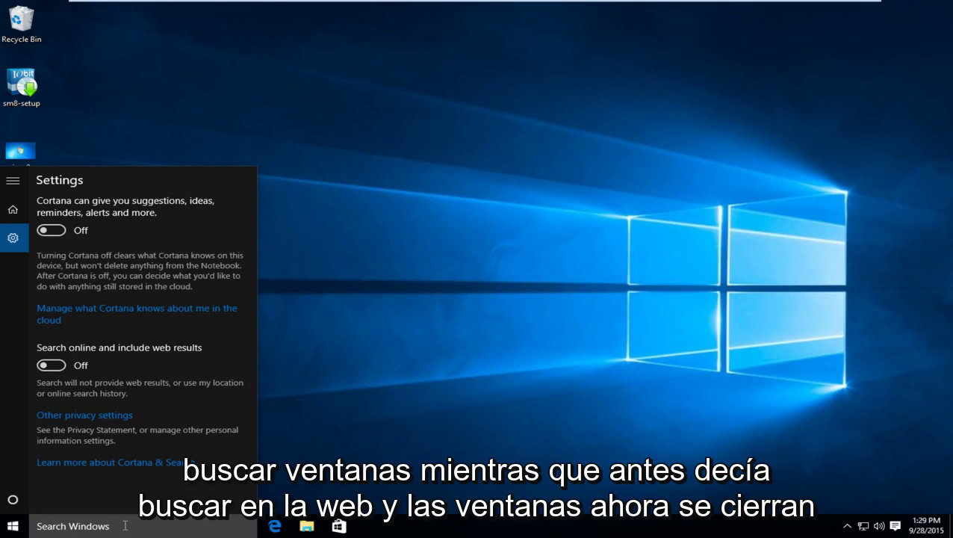
{"action": "left_click", "coordinate": [432, 451]}
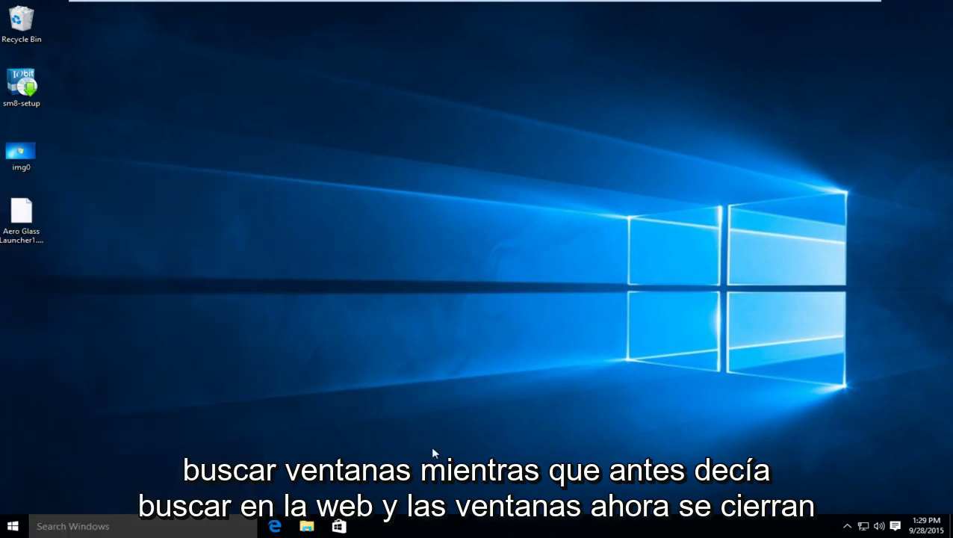
- Set taskbar Search to Hidden, then confirm a 'control' search still works from Start
{"action": "right_click", "coordinate": [471, 529]}
{"action": "mouse_move", "coordinate": [523, 383]}
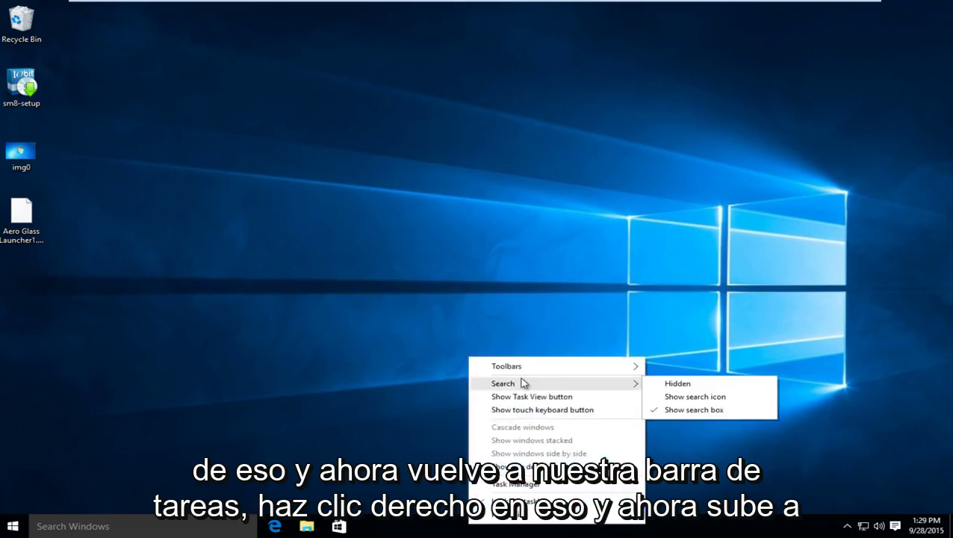
{"action": "left_click", "coordinate": [654, 387]}
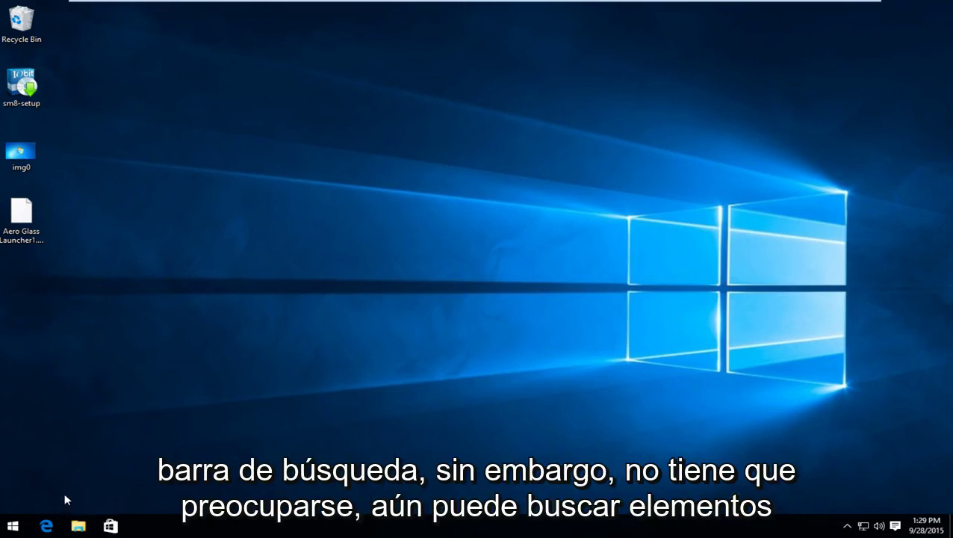
{"action": "left_click", "coordinate": [11, 529]}
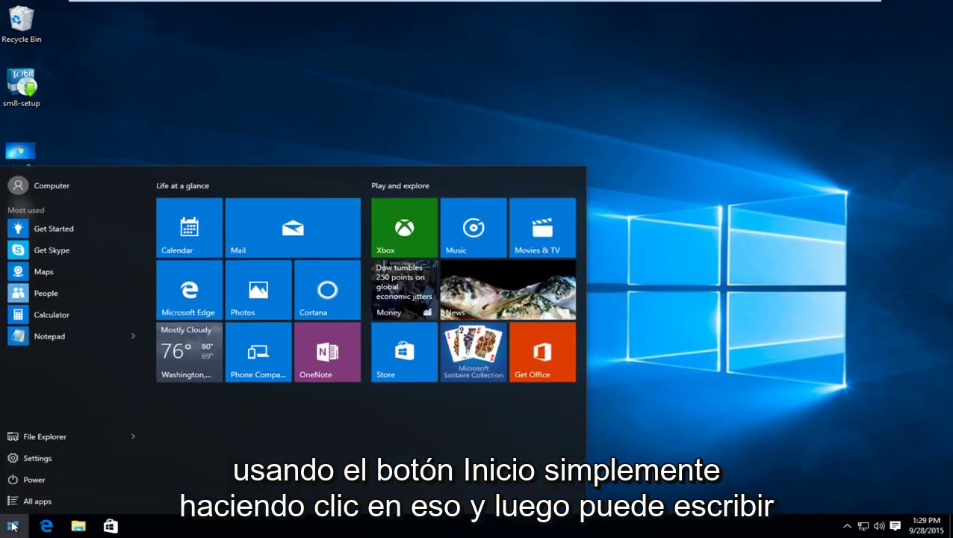
{"action": "type", "text": "co"}
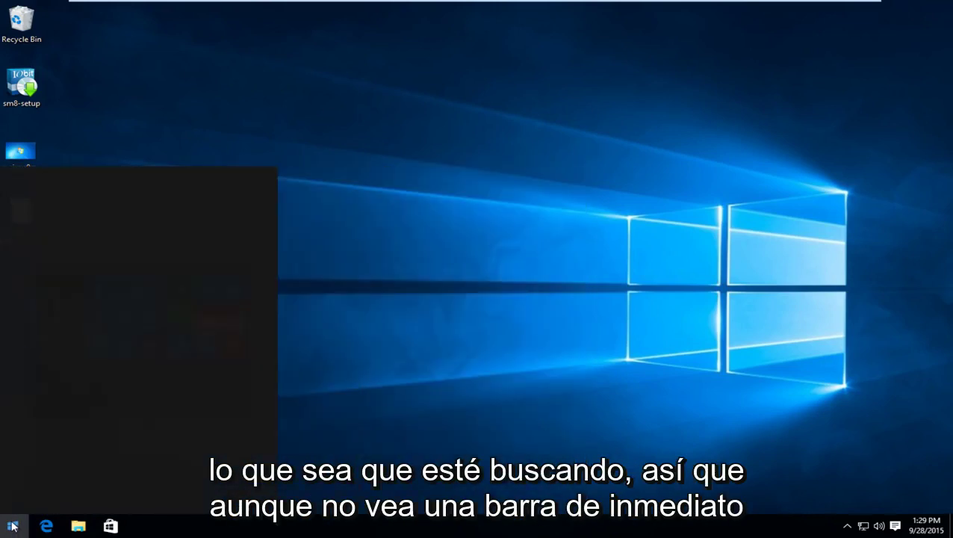
{"action": "type", "text": "ntrol"}
{"action": "key", "text": "BackSpace"}
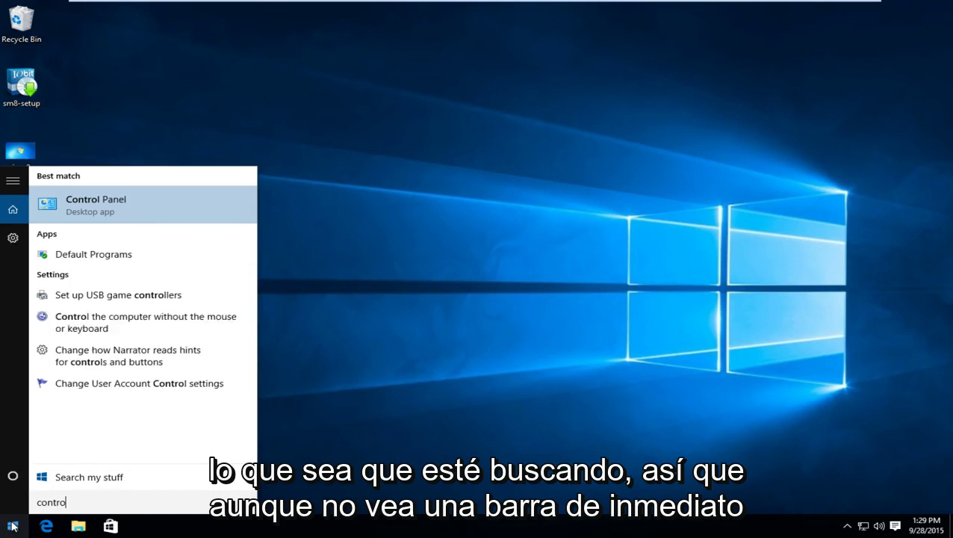
{"action": "key", "text": "BackSpace"}
{"action": "key", "text": "BackSpace"}
{"action": "key", "text": "BackSpace"}
{"action": "key", "text": "BackSpace"}
{"action": "key", "text": "BackSpace"}
{"action": "key", "text": "BackSpace"}
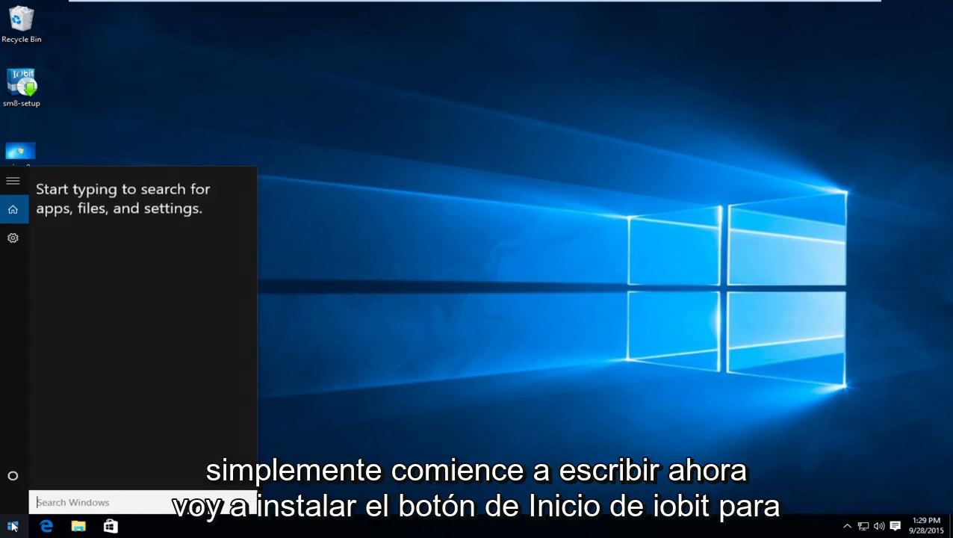
{"action": "left_click", "coordinate": [507, 332]}
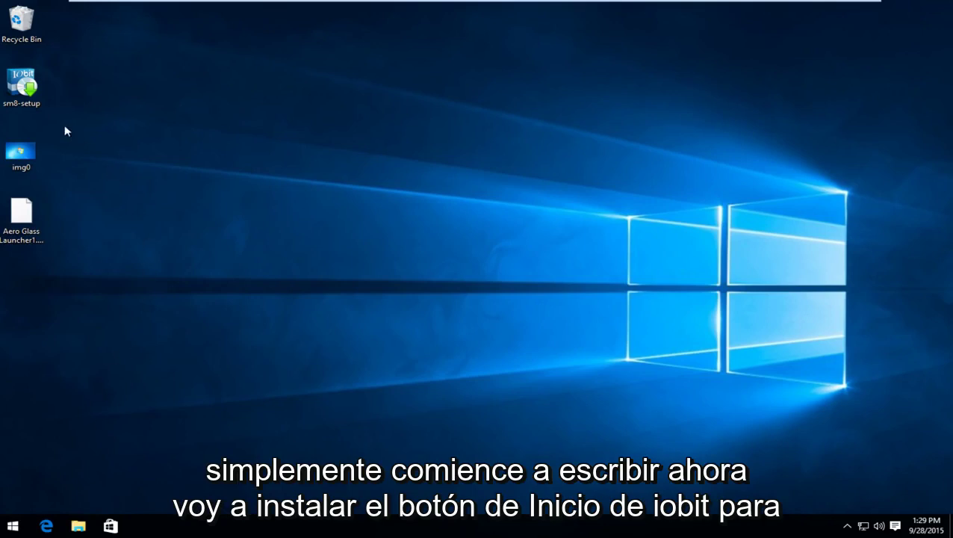
- Install Start Menu 8 from sm8-setup into the default folder, declining Advanced SystemCare
{"action": "double_click", "coordinate": [34, 86]}
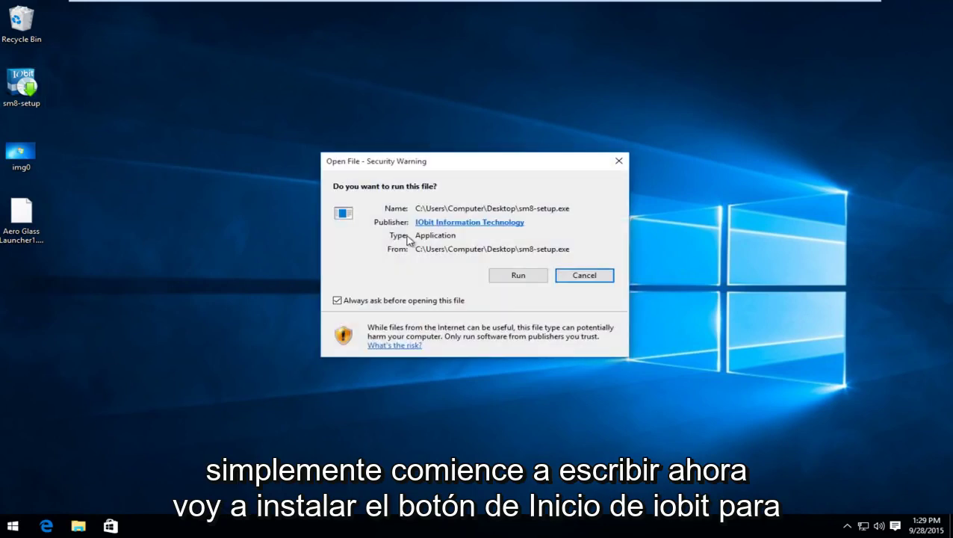
{"action": "left_click", "coordinate": [515, 278]}
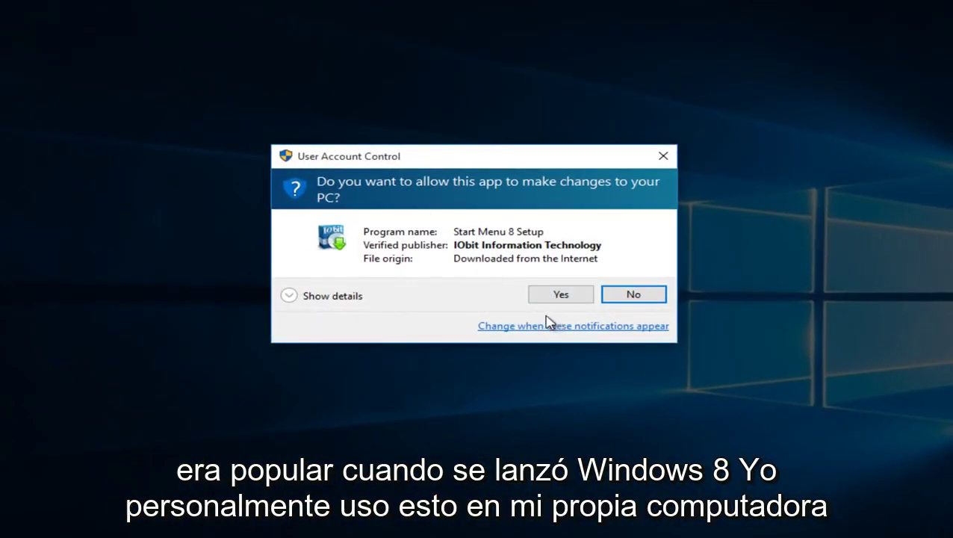
{"action": "left_click", "coordinate": [555, 297]}
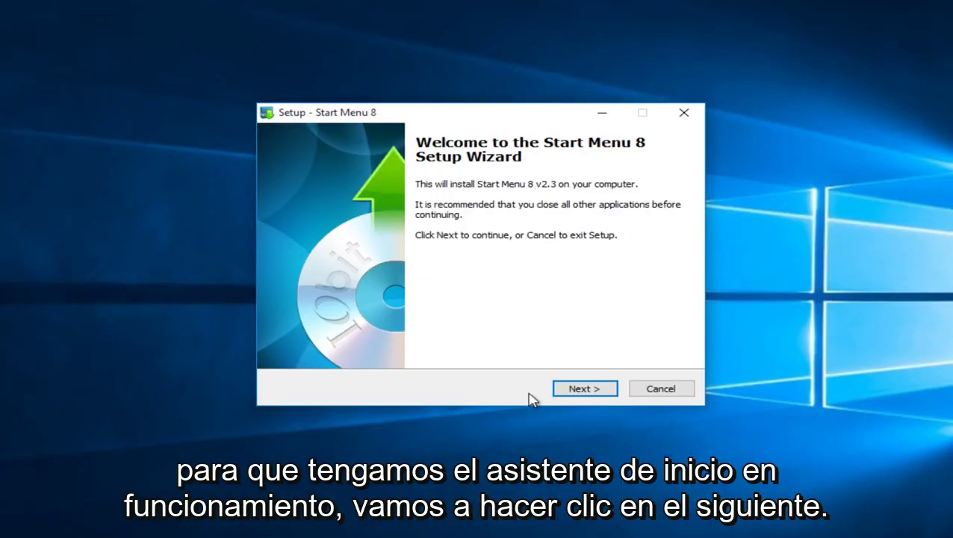
{"action": "left_click", "coordinate": [574, 396]}
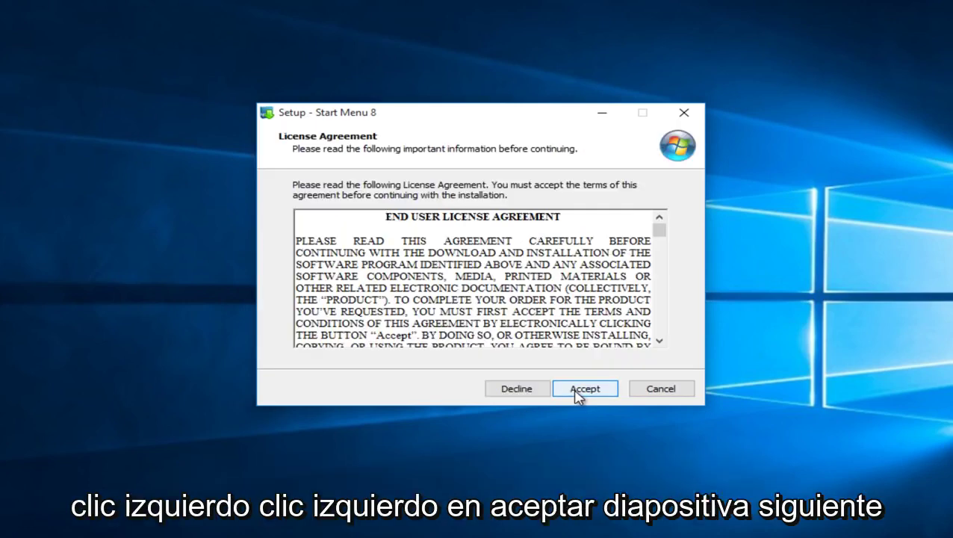
{"action": "left_click", "coordinate": [577, 395]}
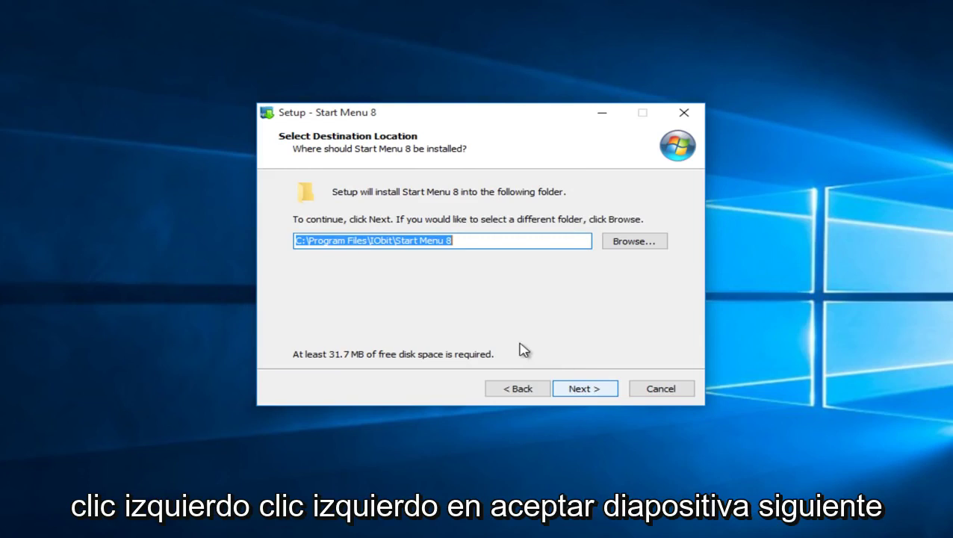
{"action": "left_click", "coordinate": [594, 390]}
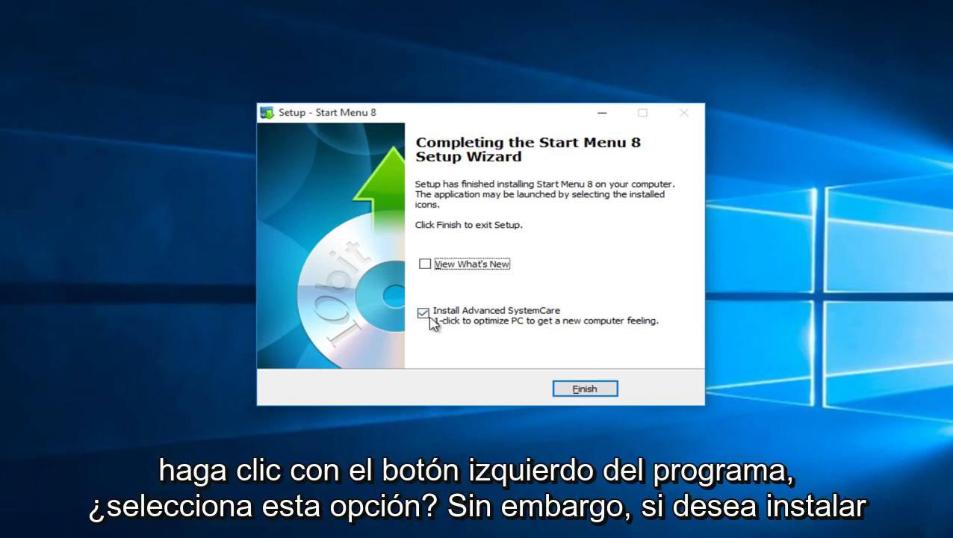
{"action": "left_click", "coordinate": [423, 313]}
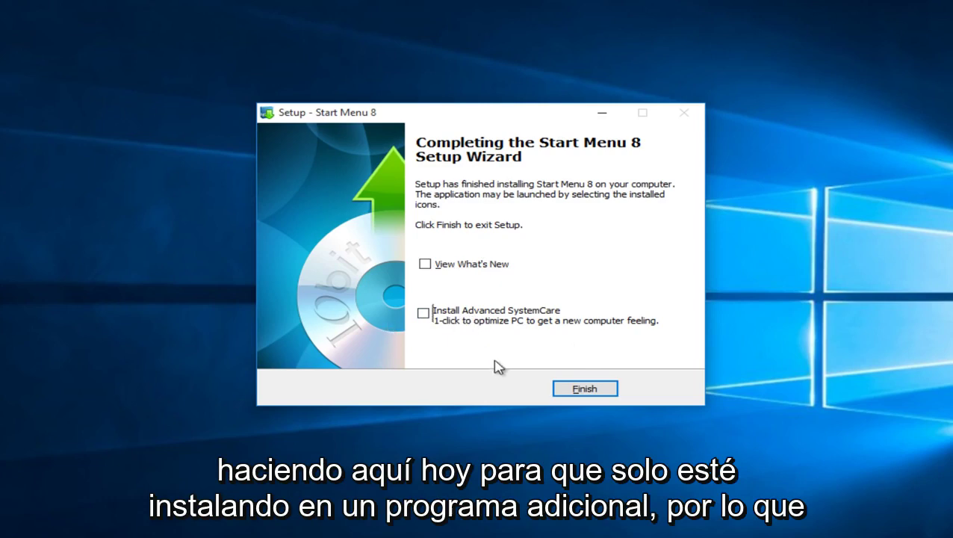
{"action": "left_click", "coordinate": [586, 390]}
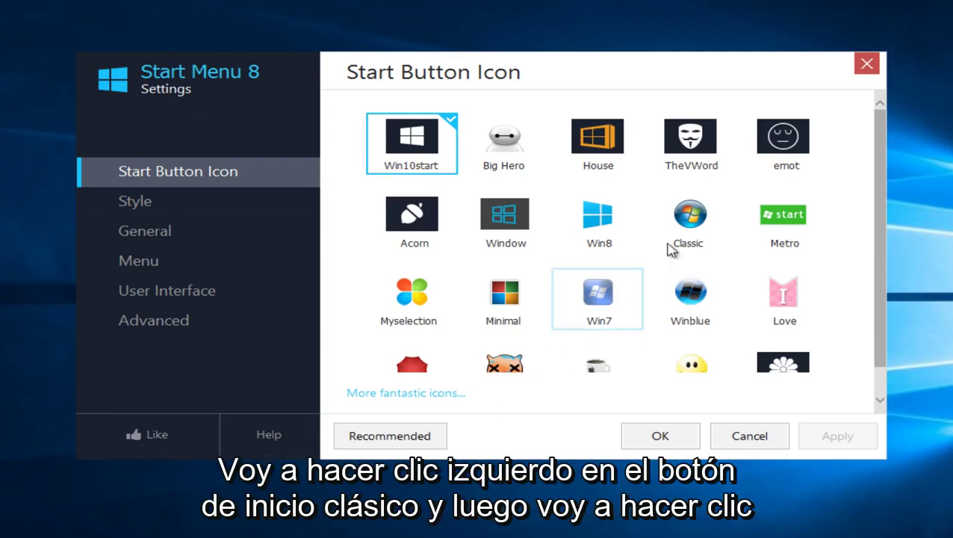
- Select the Classic start button icon in Start Menu 8, apply it and close settings
{"action": "left_click", "coordinate": [690, 227]}
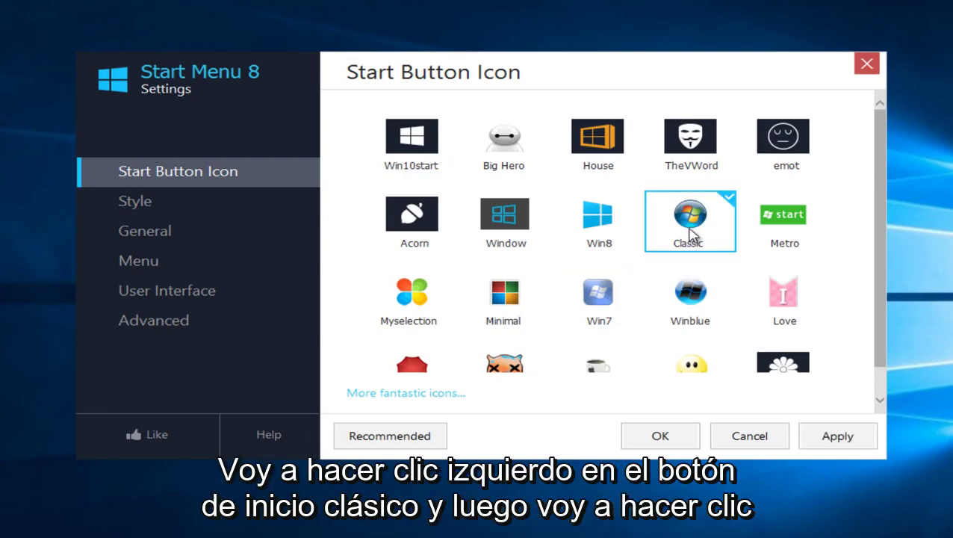
{"action": "left_click", "coordinate": [794, 426]}
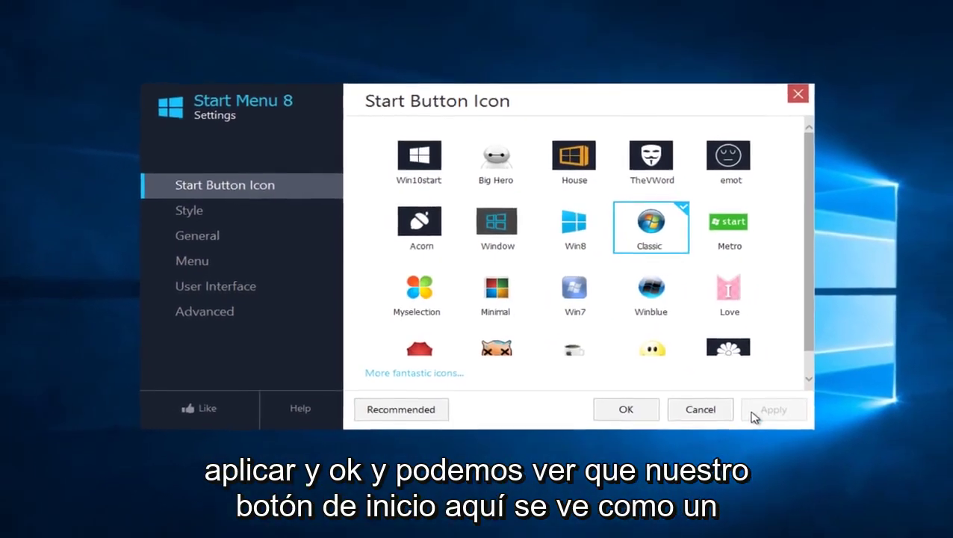
{"action": "left_click", "coordinate": [607, 396]}
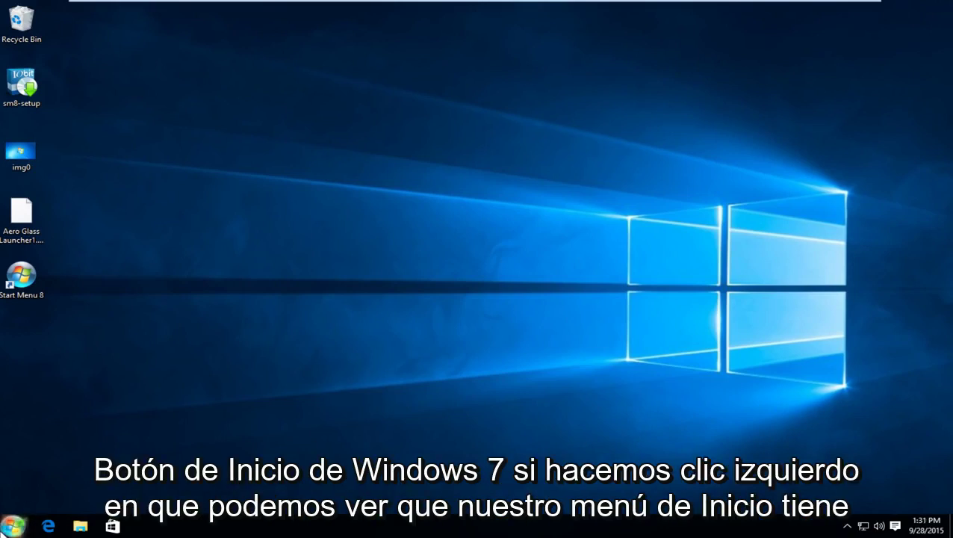
- Preview the Windows 7-style start menu, then bring up the Start orb's right-click options
{"action": "left_click", "coordinate": [14, 525]}
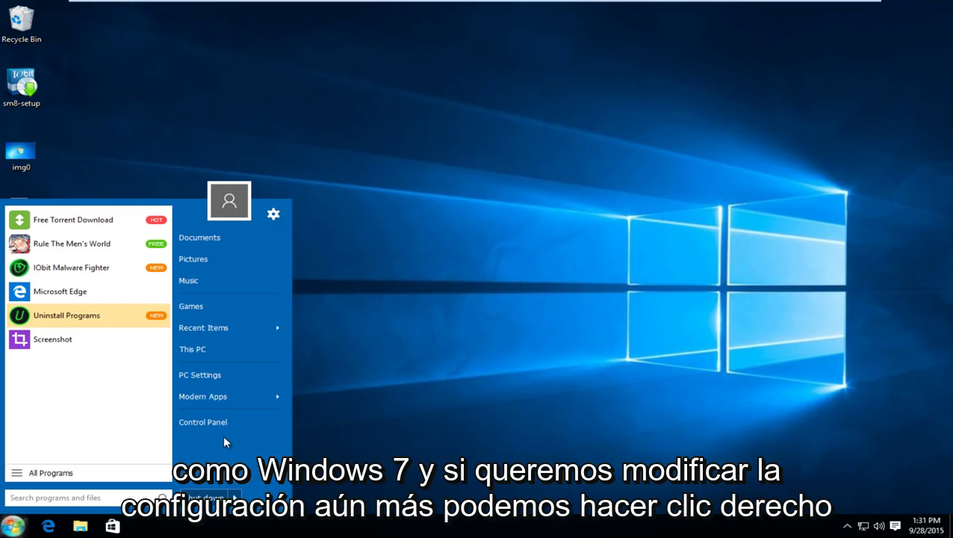
{"action": "left_click", "coordinate": [377, 380]}
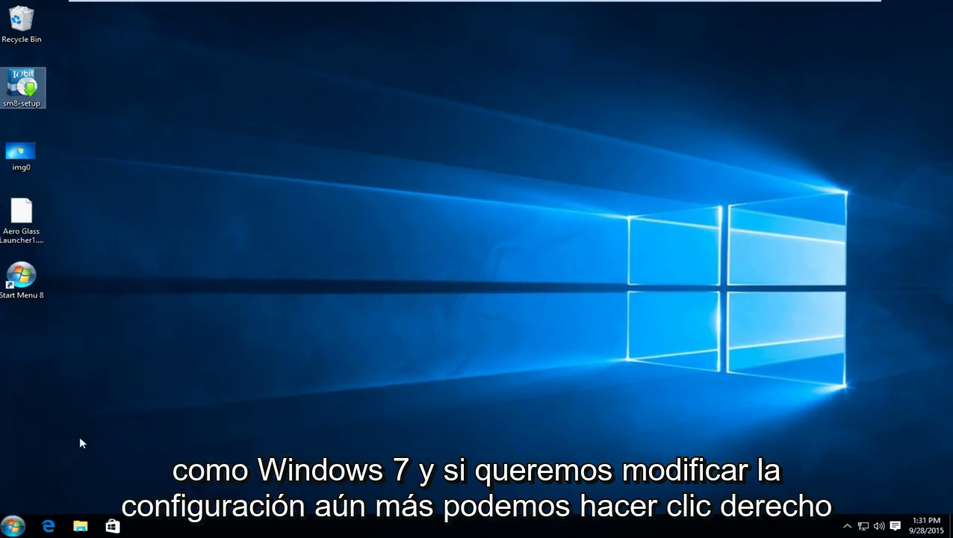
{"action": "right_click", "coordinate": [9, 529]}
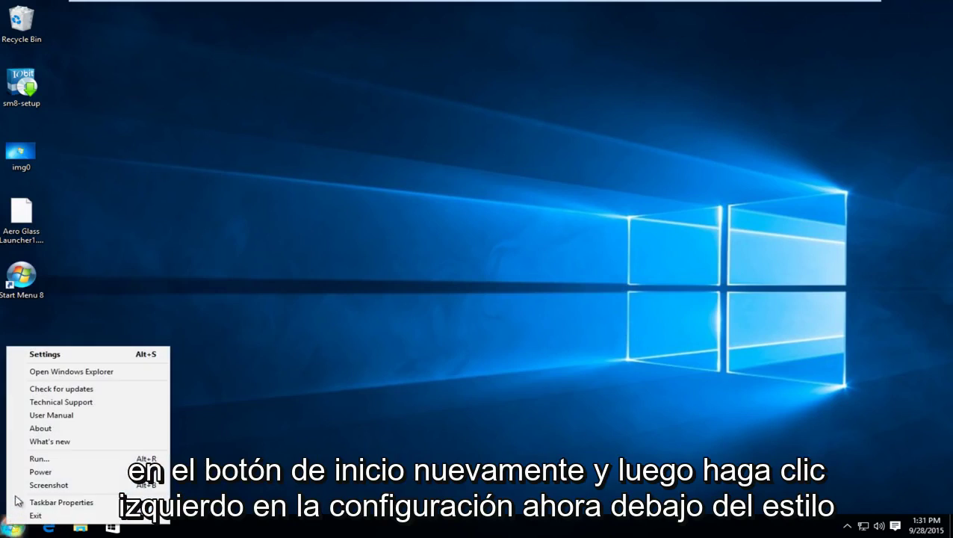
- Try Classic Windows 7 style, raise menu transparency, and settle on Flat style in Start Menu 8
{"action": "left_click", "coordinate": [45, 356]}
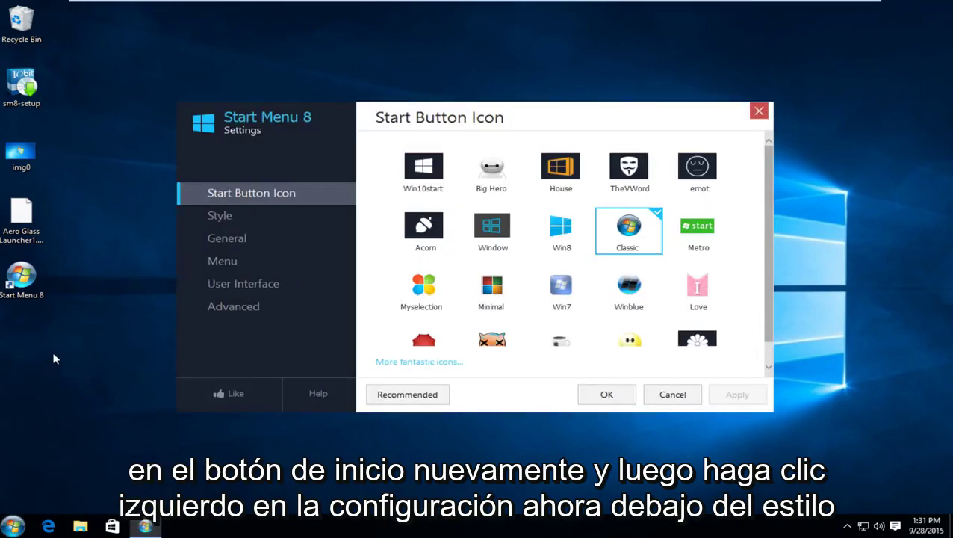
{"action": "left_click", "coordinate": [221, 215]}
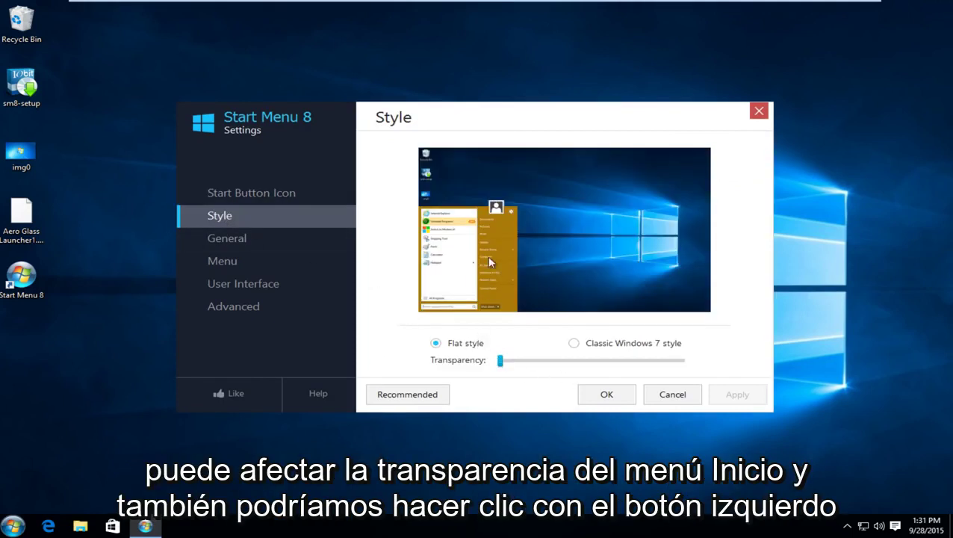
{"action": "left_click", "coordinate": [575, 345]}
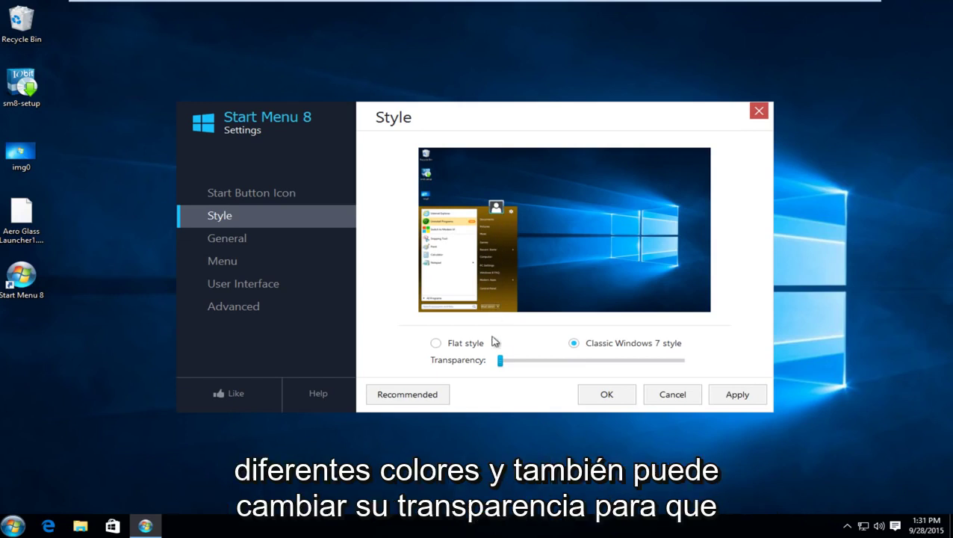
{"action": "mouse_move", "coordinate": [500, 361]}
{"action": "left_mouse_down"}
{"action": "mouse_move", "coordinate": [635, 366]}
{"action": "mouse_move", "coordinate": [600, 361]}
{"action": "left_mouse_up"}
{"action": "left_click", "coordinate": [436, 343]}
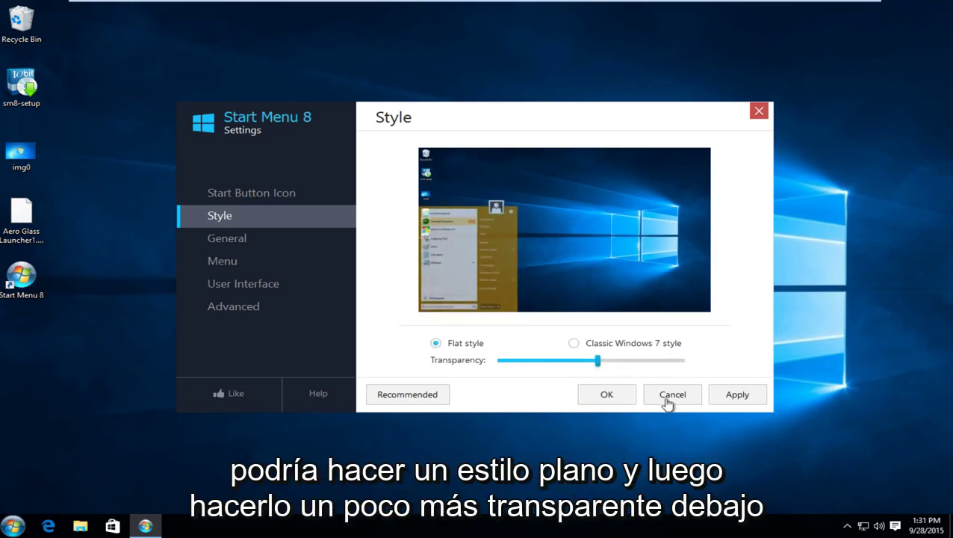
{"action": "left_click", "coordinate": [227, 239]}
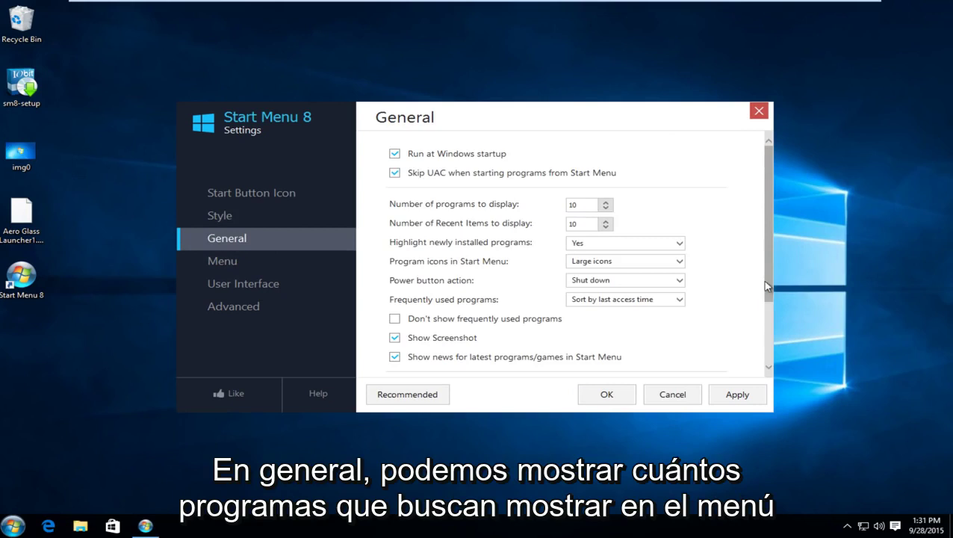
- Set Computer to 'Show as a menu' in Start Menu 8's Menu settings and apply
{"action": "left_click_drag", "start_coordinate": [763, 280], "coordinate": [766, 360]}
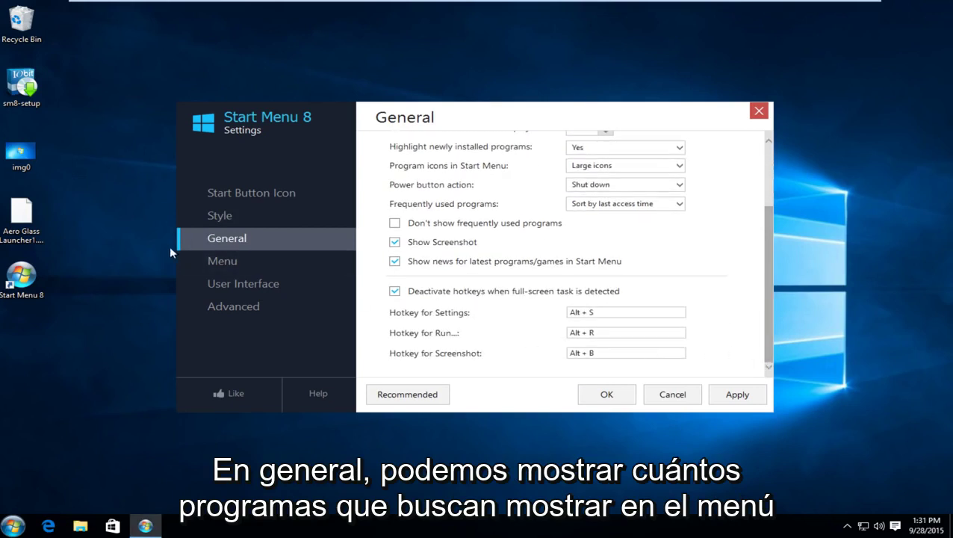
{"action": "left_click", "coordinate": [230, 269]}
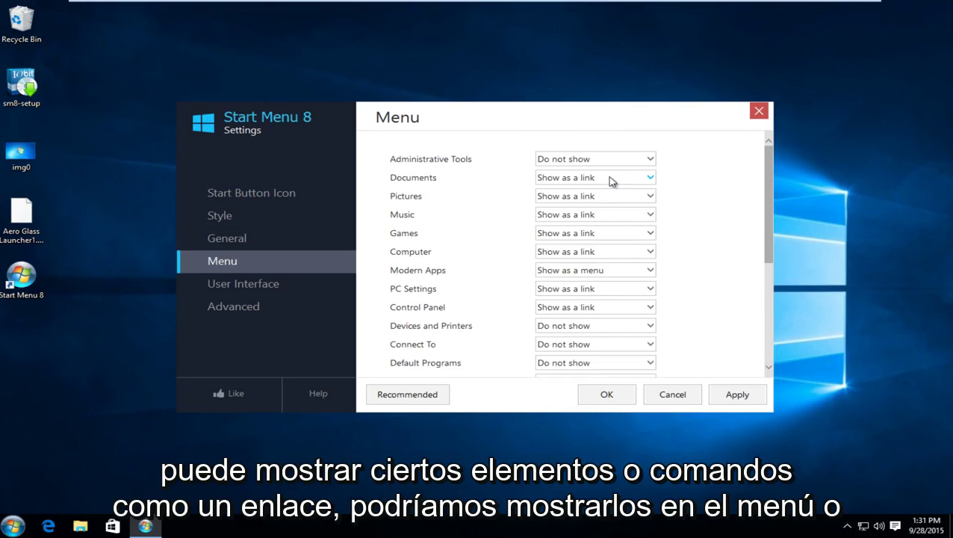
{"action": "left_click", "coordinate": [3, 529]}
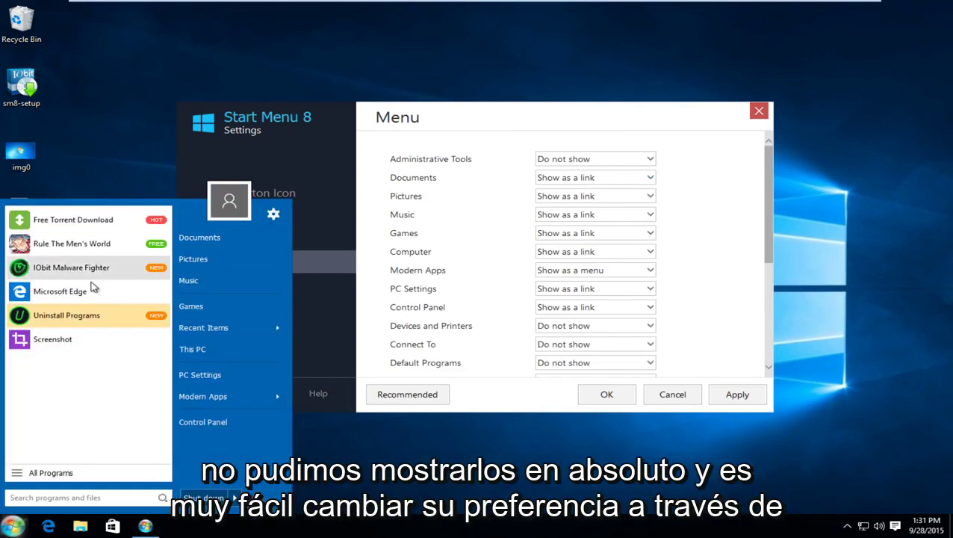
{"action": "left_click", "coordinate": [551, 123]}
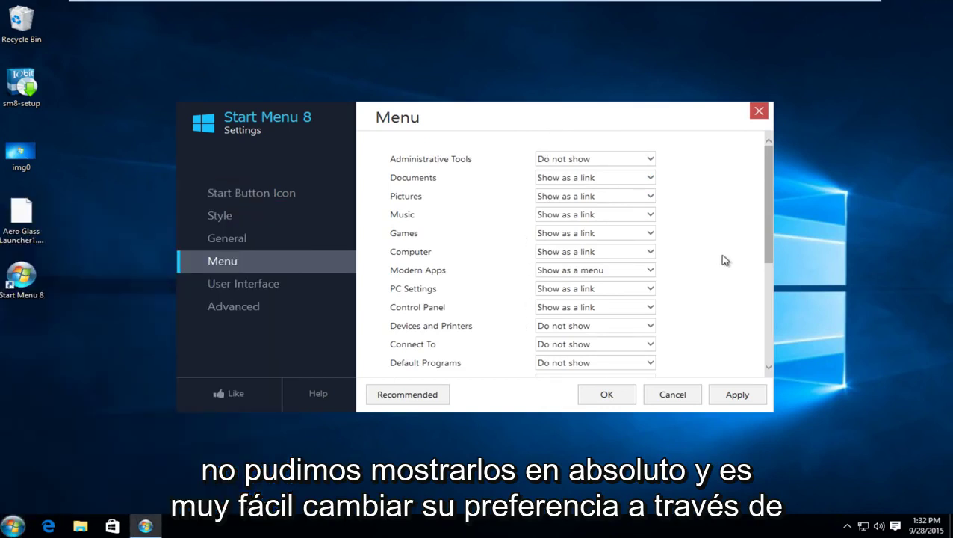
{"action": "left_click", "coordinate": [583, 257]}
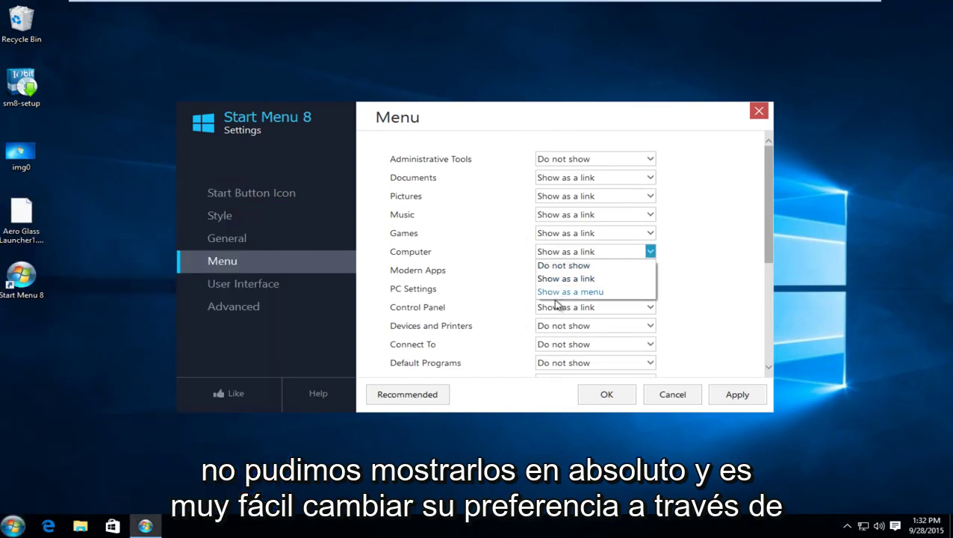
{"action": "left_click", "coordinate": [554, 292]}
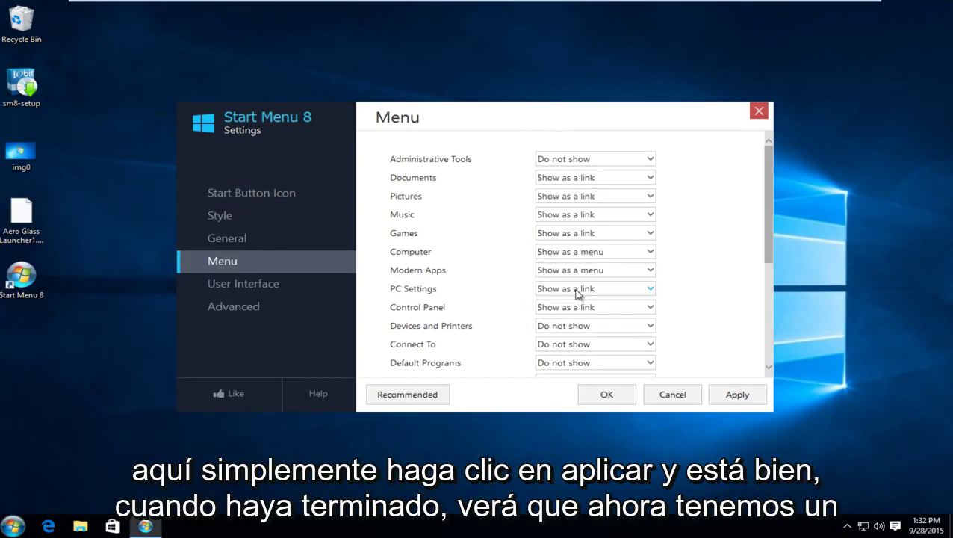
{"action": "left_click", "coordinate": [732, 397]}
{"action": "left_click", "coordinate": [607, 395]}
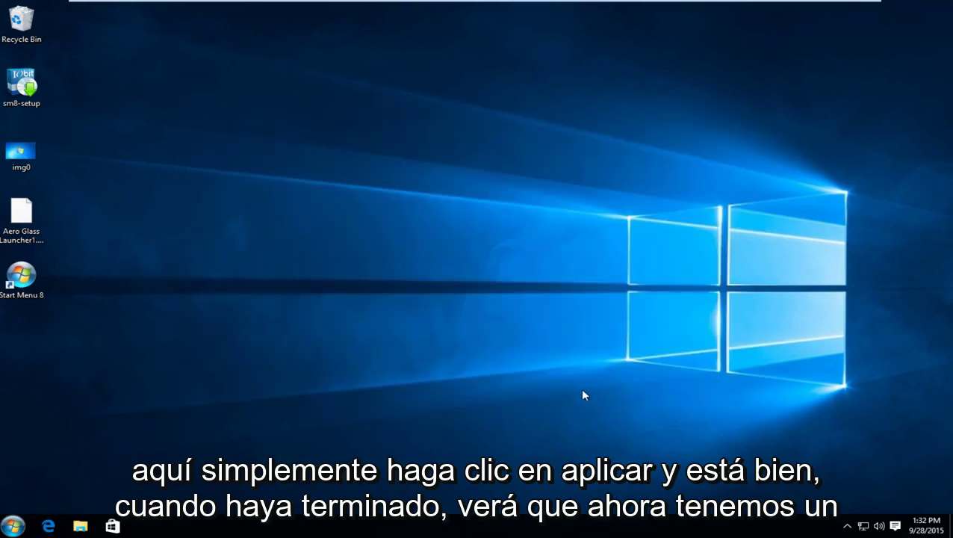
{"action": "left_click", "coordinate": [13, 525]}
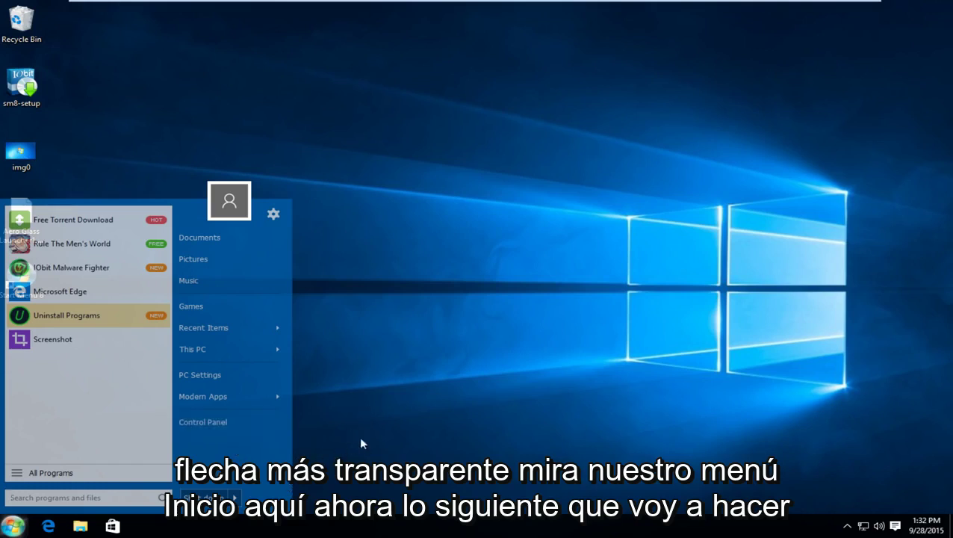
{"action": "left_click", "coordinate": [388, 428]}
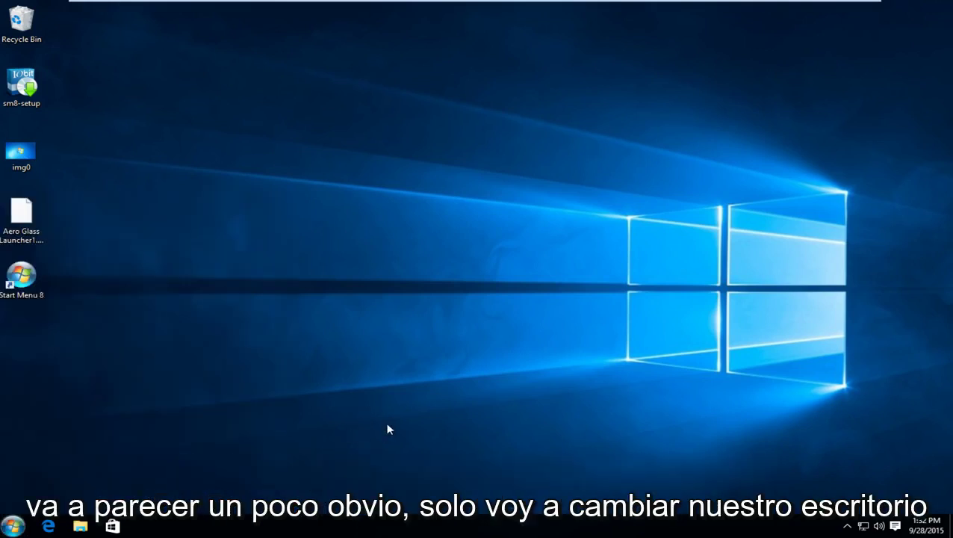
- Set the img0 picture on the desktop as the desktop background
{"action": "left_click", "coordinate": [38, 157]}
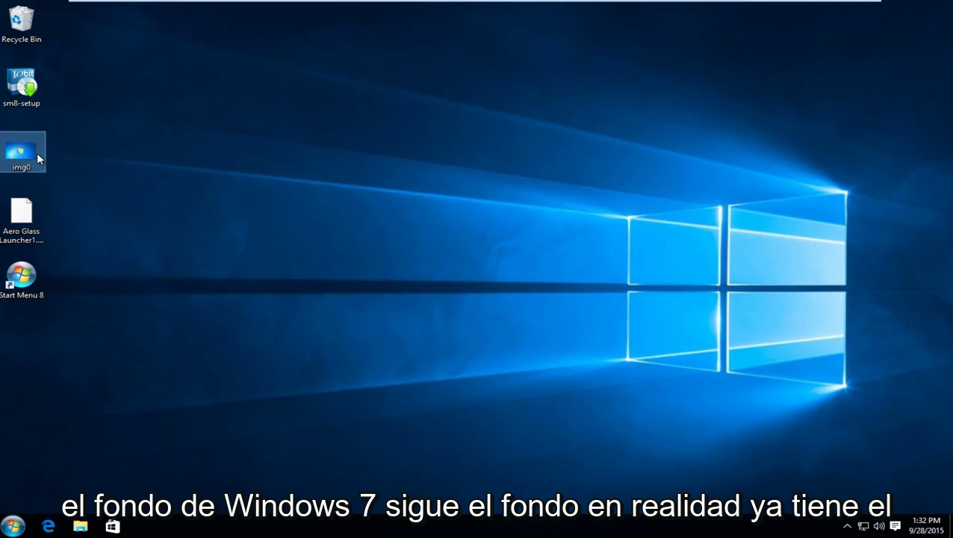
{"action": "right_click", "coordinate": [36, 158]}
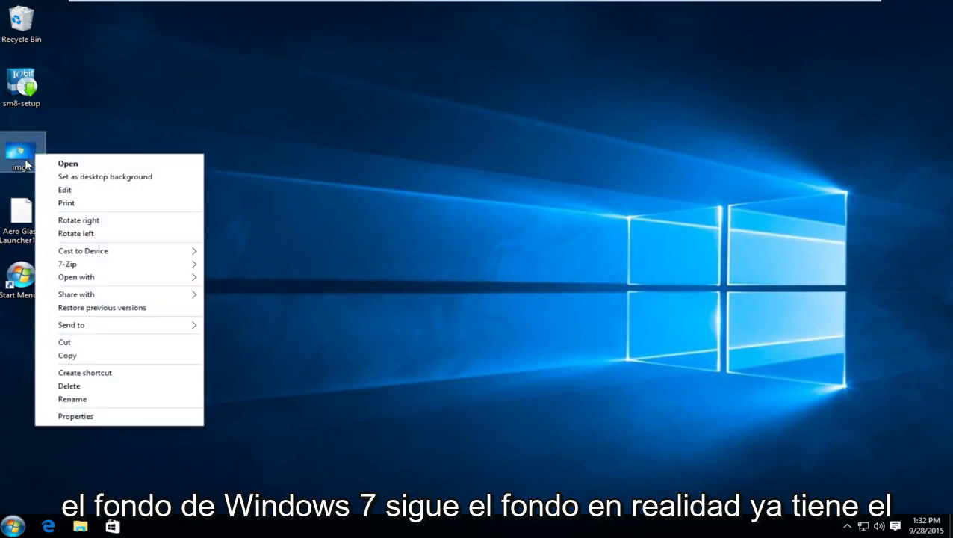
{"action": "left_click", "coordinate": [78, 177]}
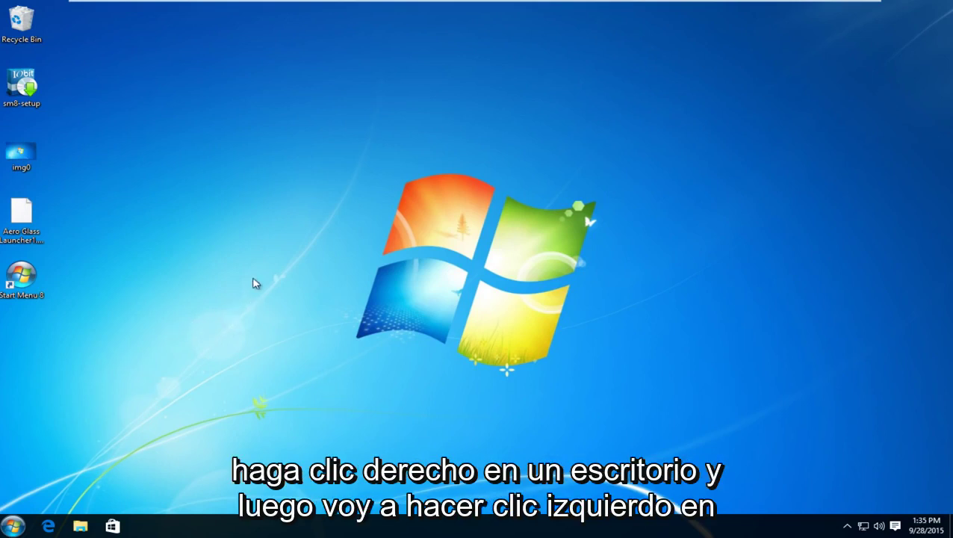
- Go to the Colors page of Personalization settings from the desktop
{"action": "right_click", "coordinate": [254, 282]}
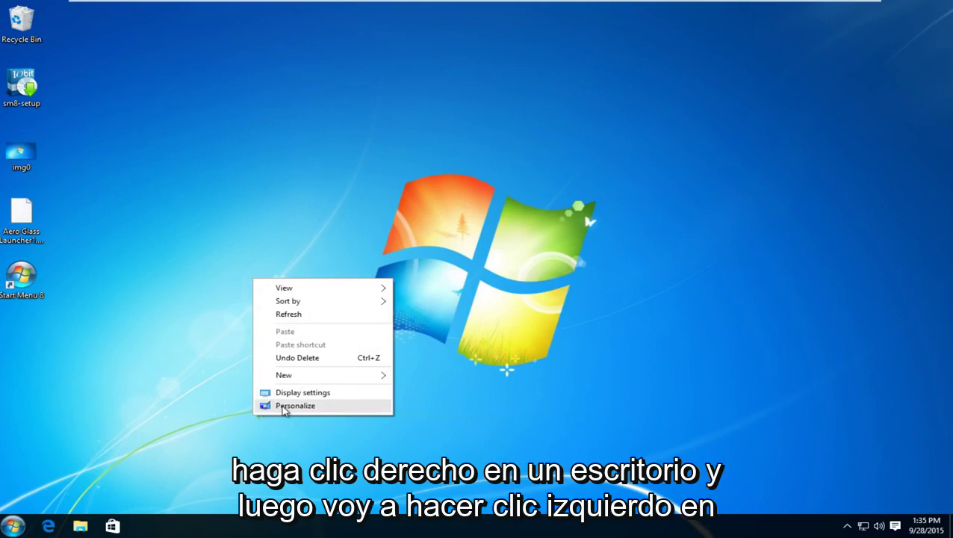
{"action": "left_click", "coordinate": [284, 406]}
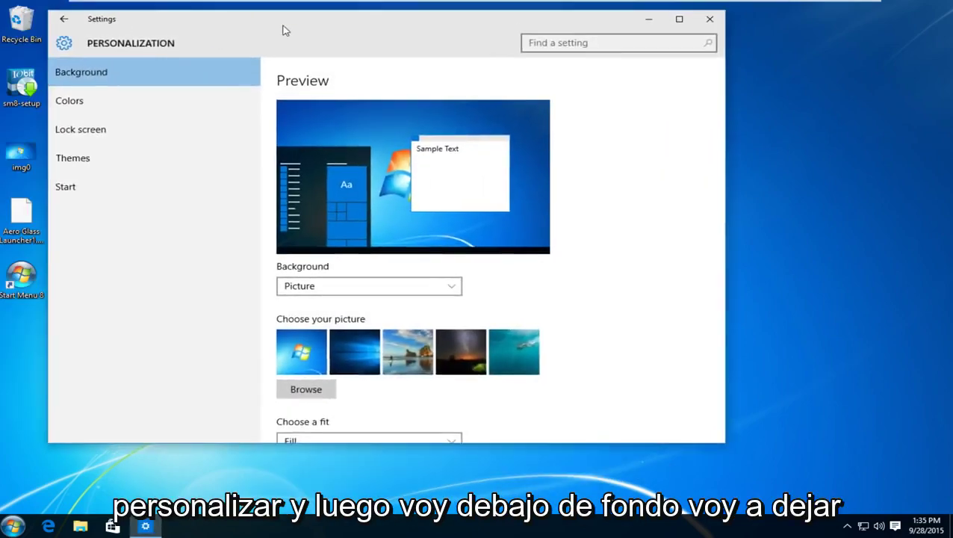
{"action": "left_click_drag", "start_coordinate": [240, 28], "coordinate": [367, 43]}
{"action": "scroll", "coordinate": [444, 281], "scroll_direction": "down", "scroll_amount": 2}
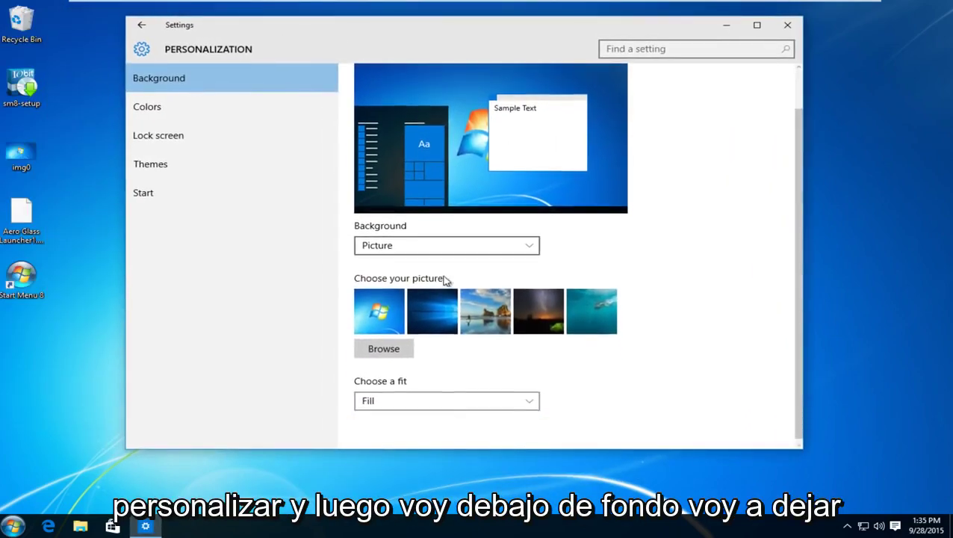
{"action": "left_click", "coordinate": [146, 107]}
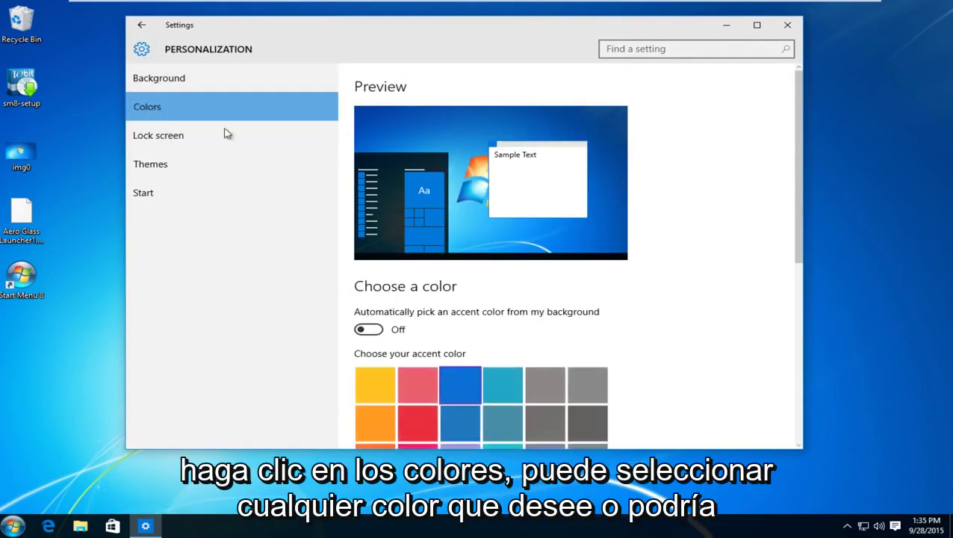
{"action": "scroll", "coordinate": [505, 284], "scroll_direction": "down", "scroll_amount": 1}
{"action": "scroll", "coordinate": [506, 280], "scroll_direction": "down", "scroll_amount": 3}
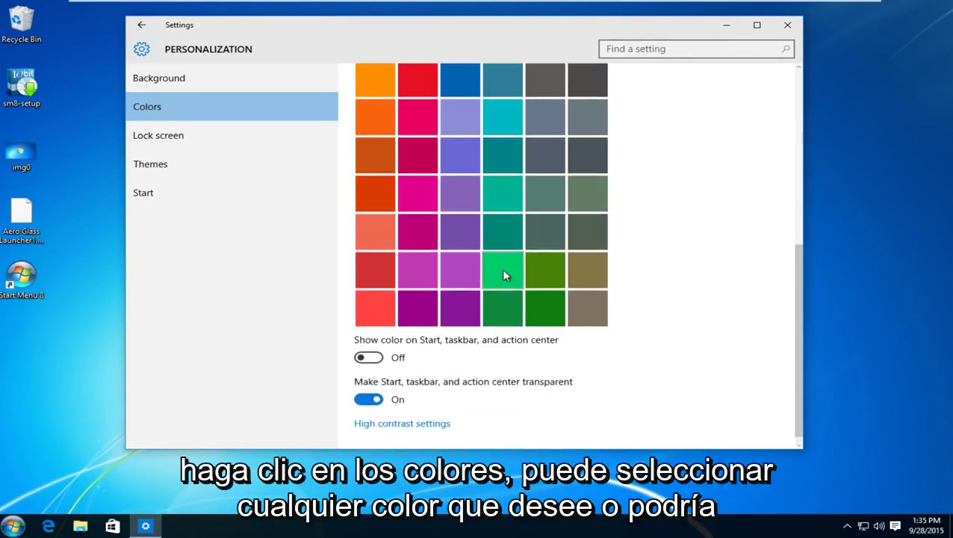
{"action": "scroll", "coordinate": [502, 268], "scroll_direction": "up", "scroll_amount": 3}
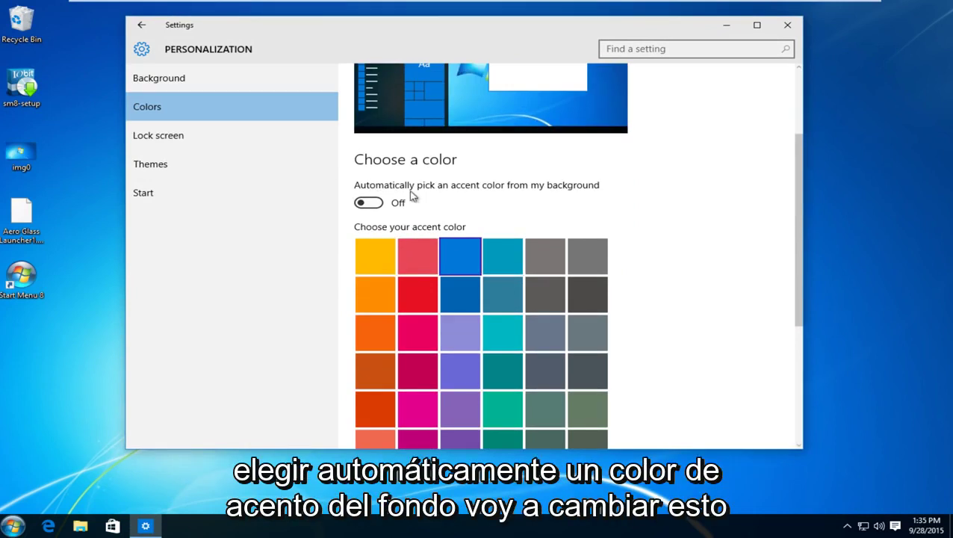
- Enable automatic accent colour and show it on Start, taskbar and action center
{"action": "left_click", "coordinate": [369, 203]}
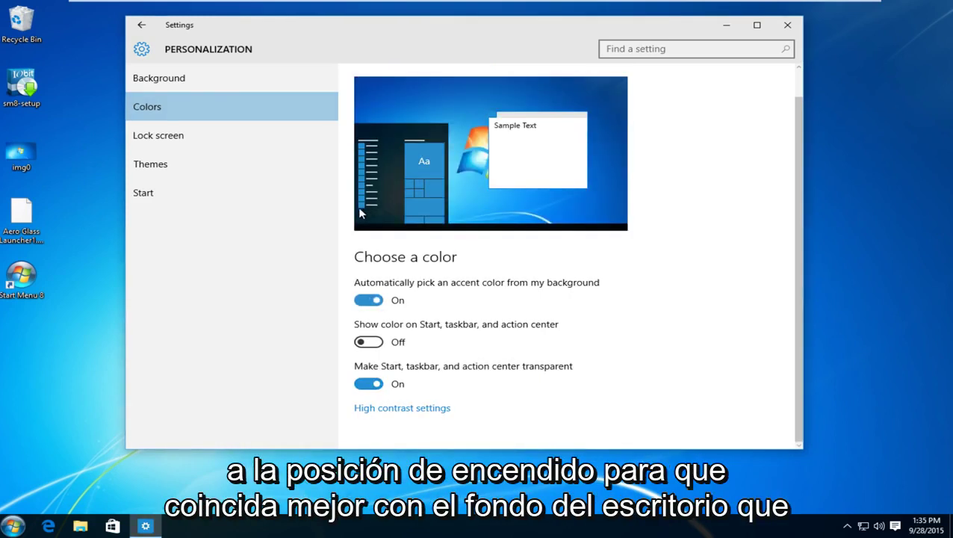
{"action": "left_click_drag", "start_coordinate": [417, 38], "coordinate": [487, 63]}
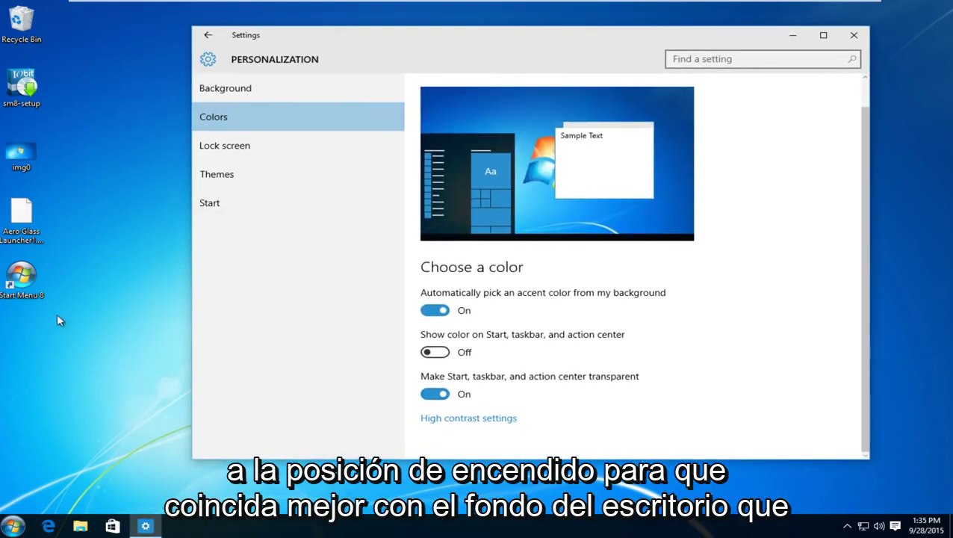
{"action": "left_click_drag", "start_coordinate": [552, 42], "coordinate": [508, 47]}
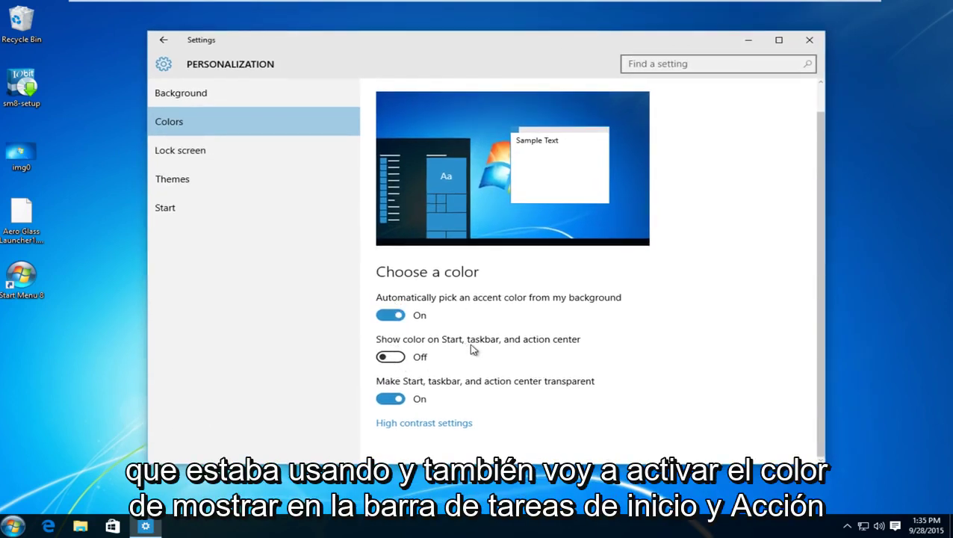
{"action": "left_click", "coordinate": [400, 360]}
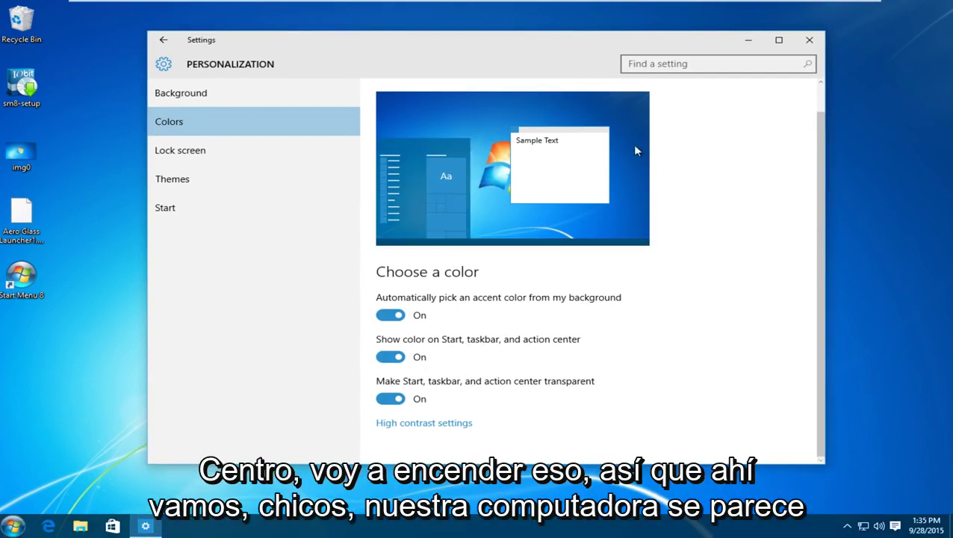
{"action": "left_click", "coordinate": [806, 45]}
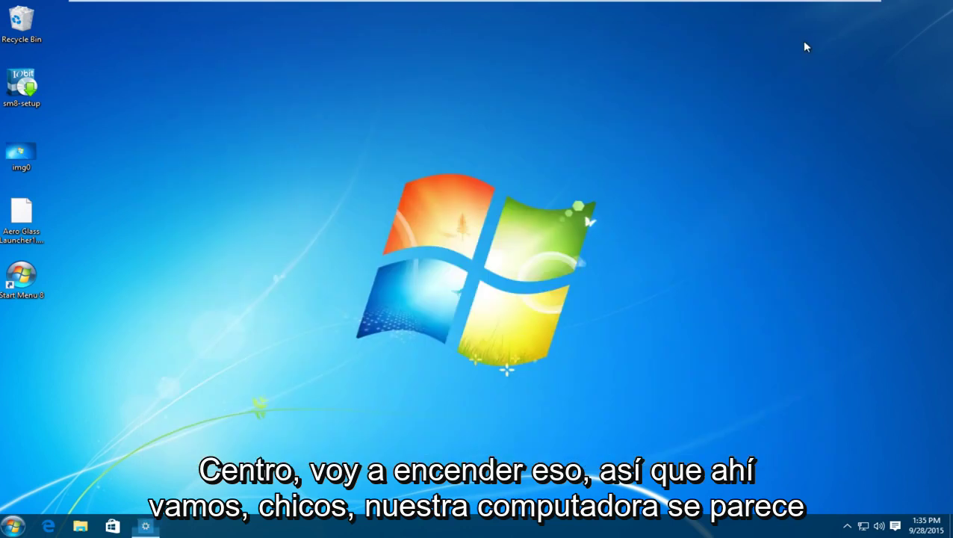